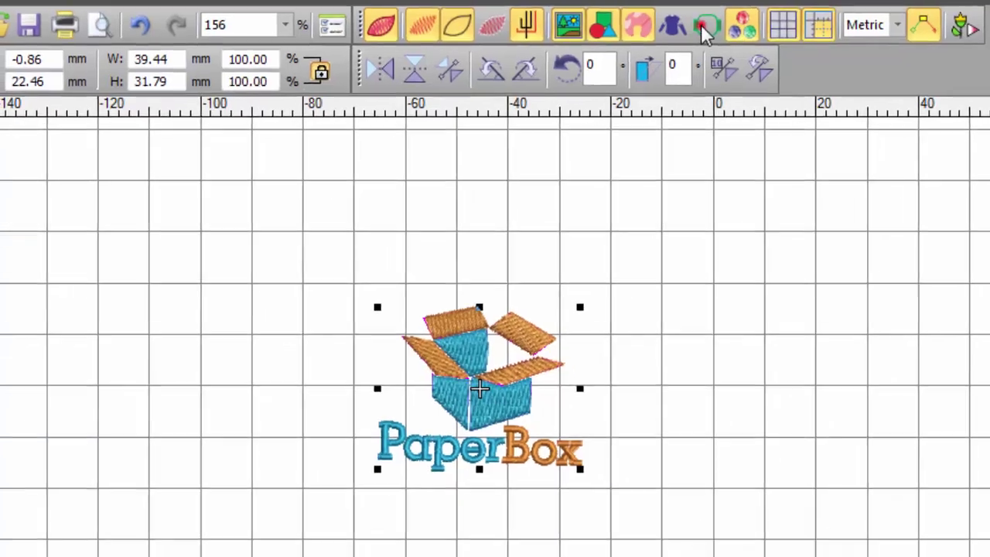
Show the hoop, rotate the logo 45° and back upright, then mirror it horizontally and vertically.
left_click(724, 29)
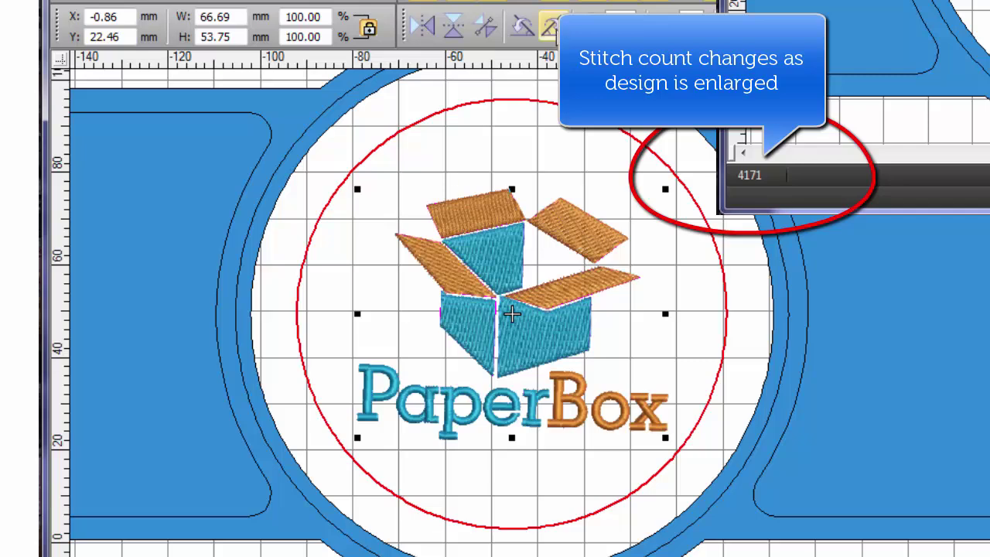
left_click(552, 28)
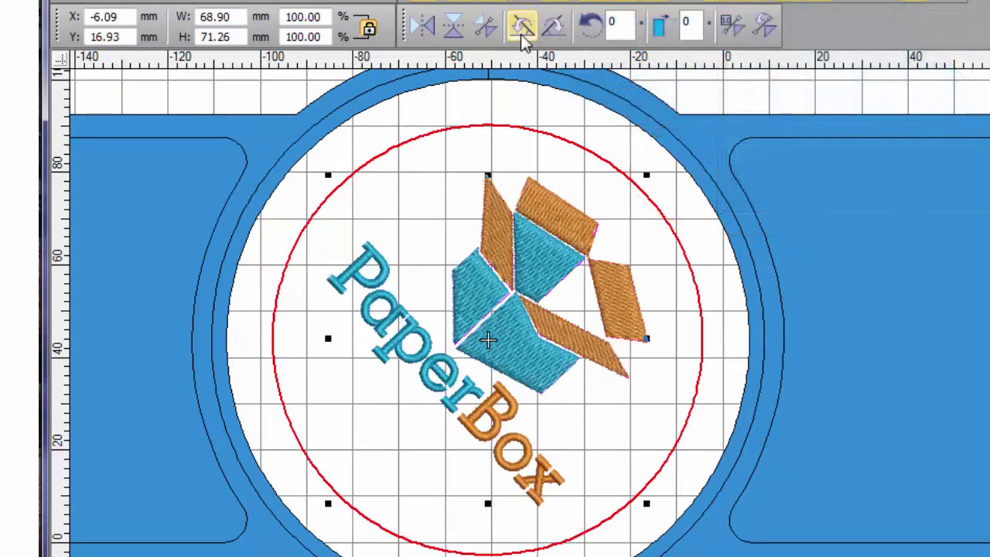
left_click(522, 28)
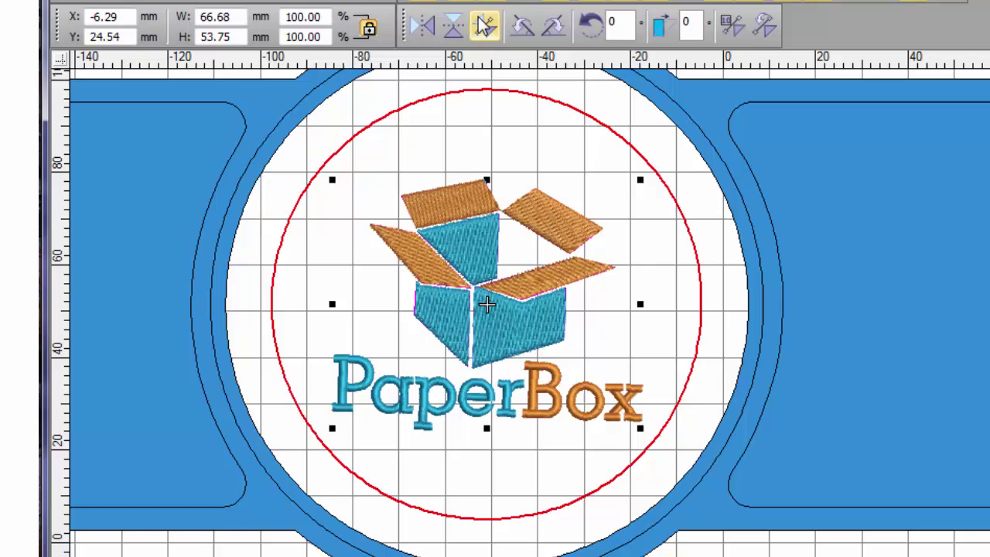
left_click(422, 27)
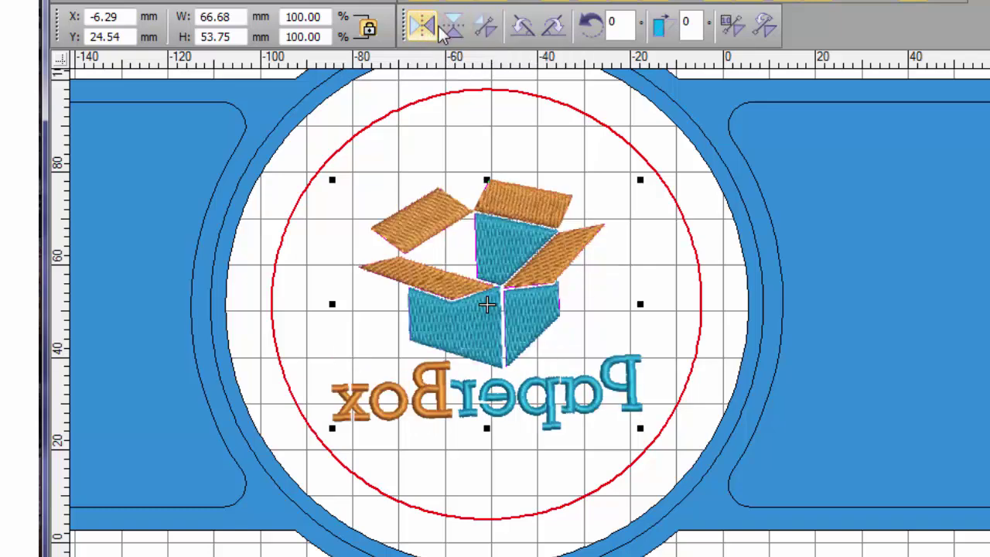
left_click(453, 31)
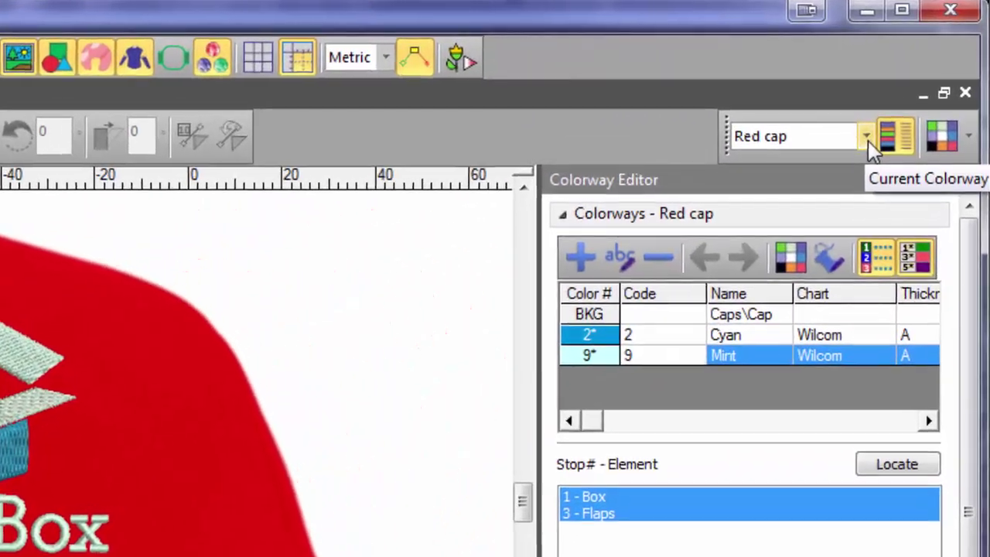
List stops by thread colour and create a colorway named 'Green' based on Red cap.
left_click(910, 83)
left_click(919, 174)
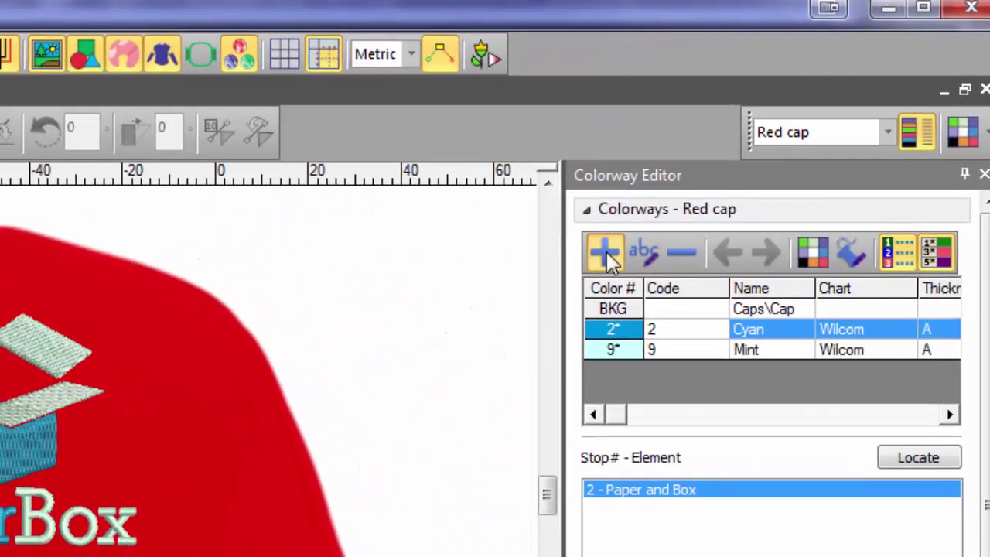
left_click(582, 258)
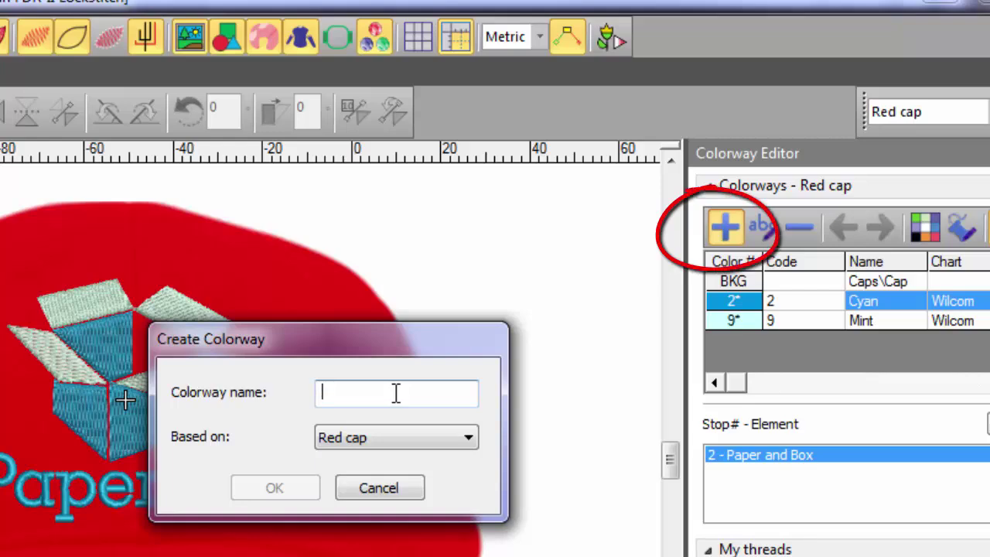
type("Gr")
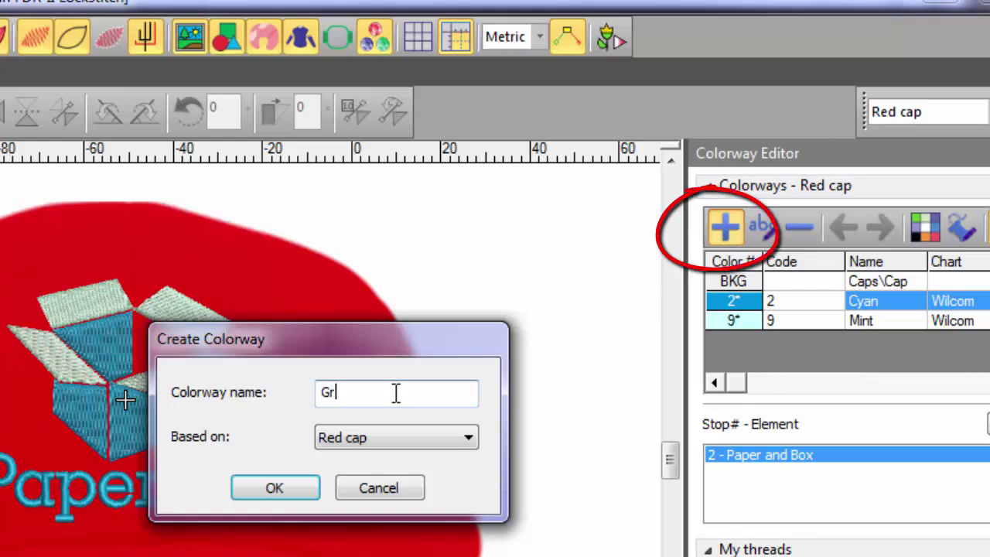
type("een")
key("Return")
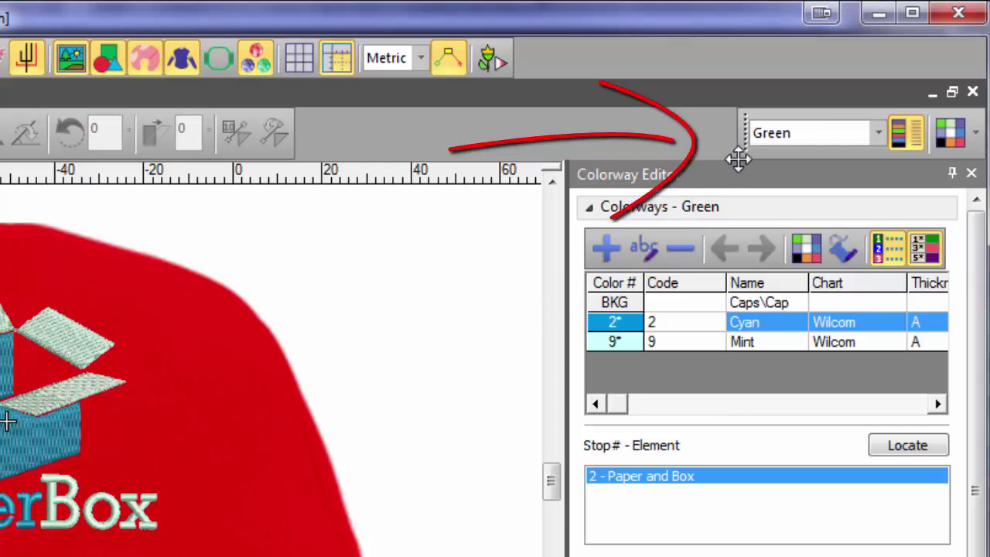
left_click(829, 137)
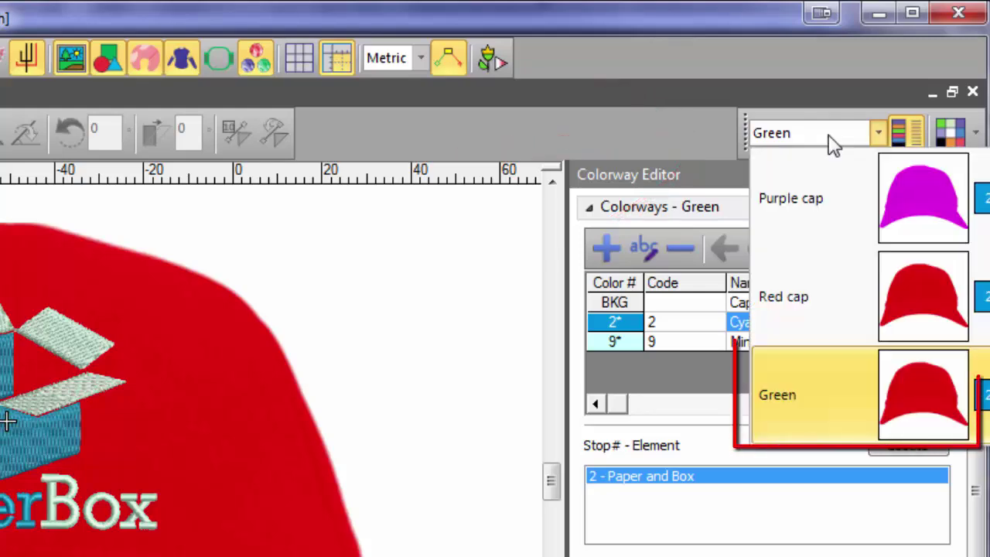
Give the Green colorway a green cap background and change colour 2 to Field Green 5233.
left_click(830, 144)
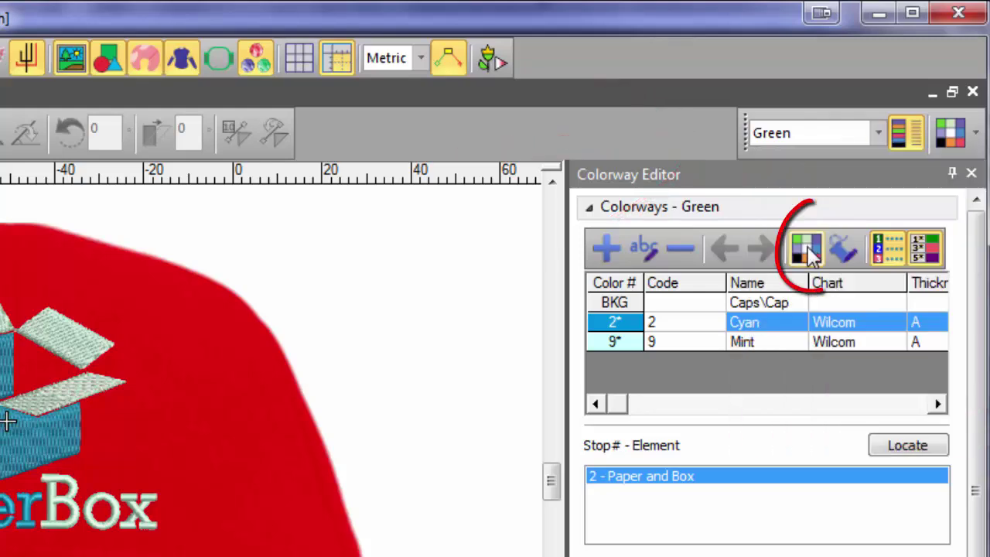
left_click(806, 251)
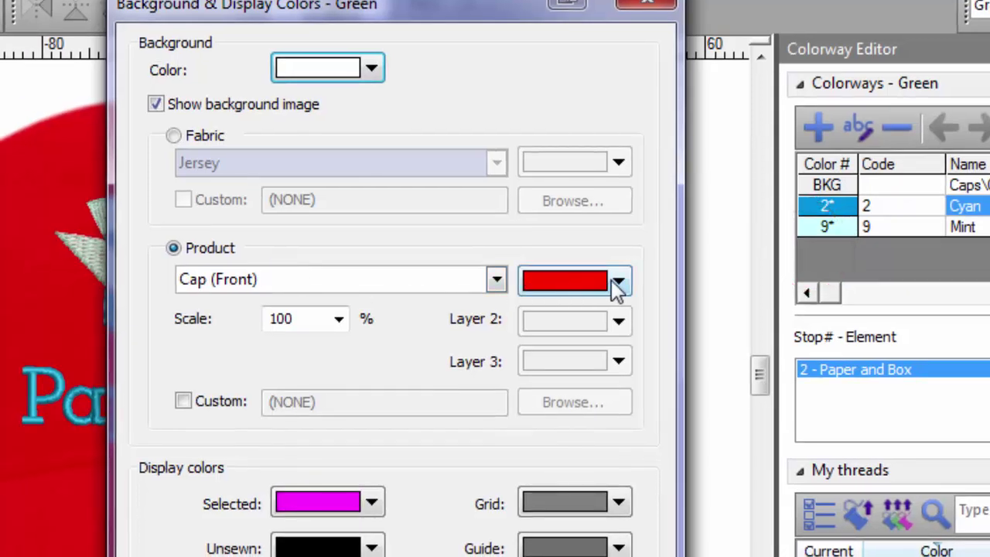
left_click(618, 283)
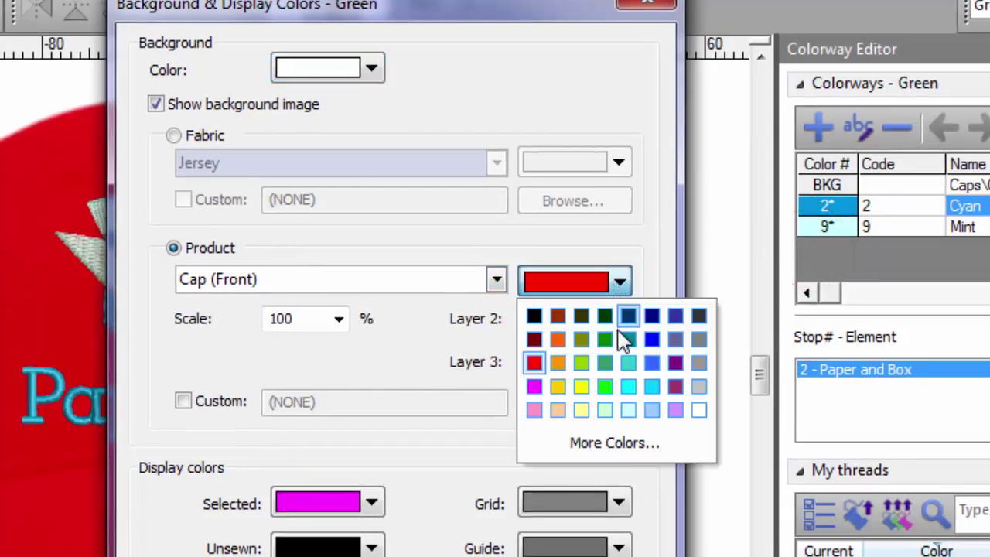
left_click(605, 363)
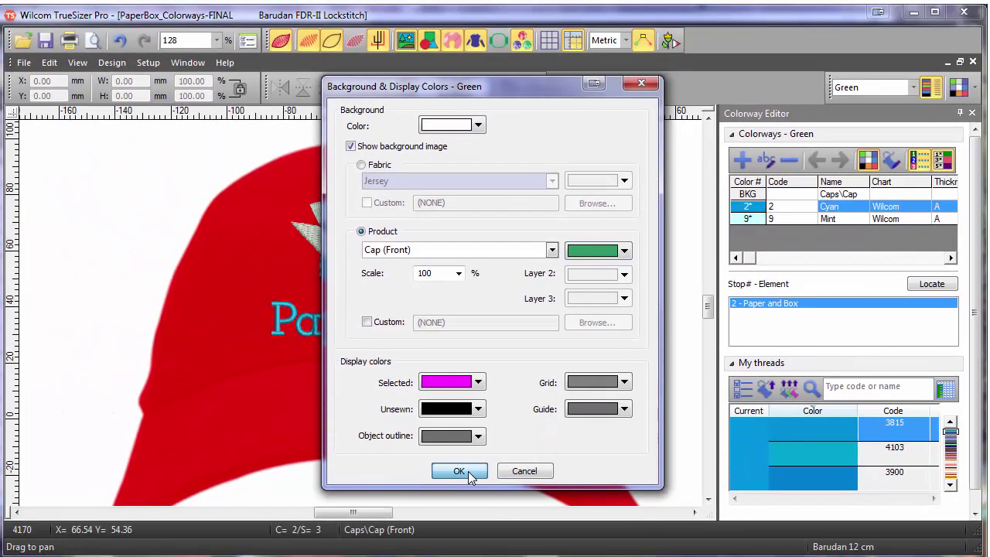
left_click(459, 471)
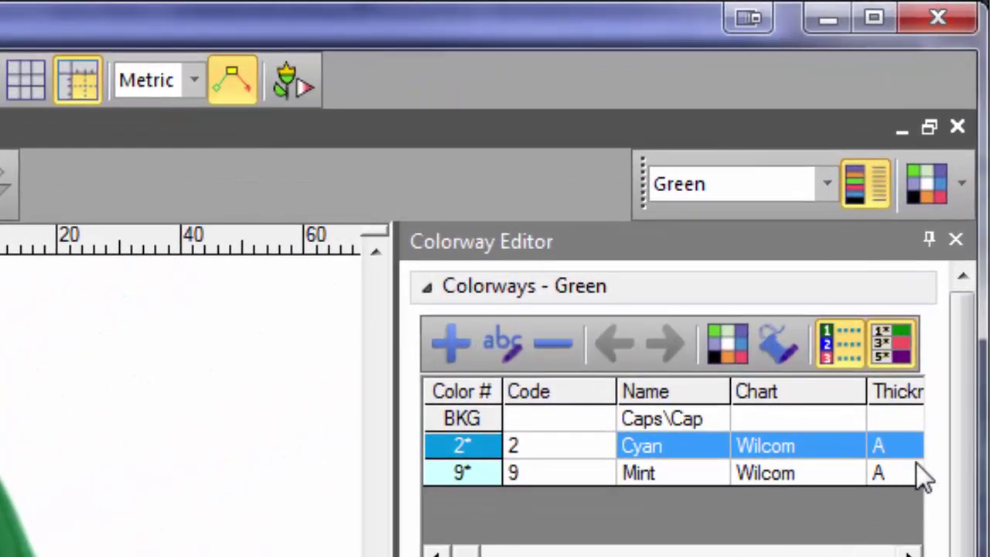
left_click(822, 446)
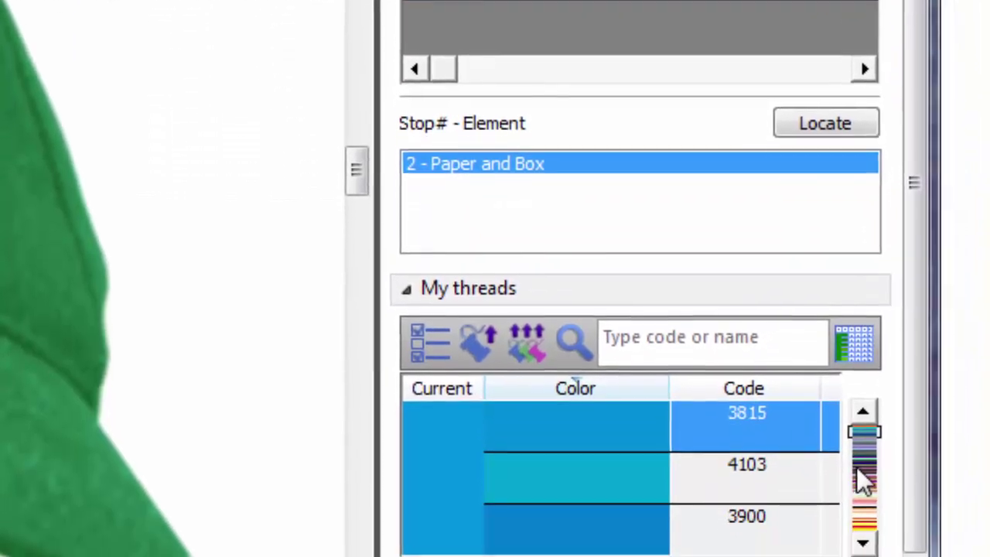
left_click(860, 503)
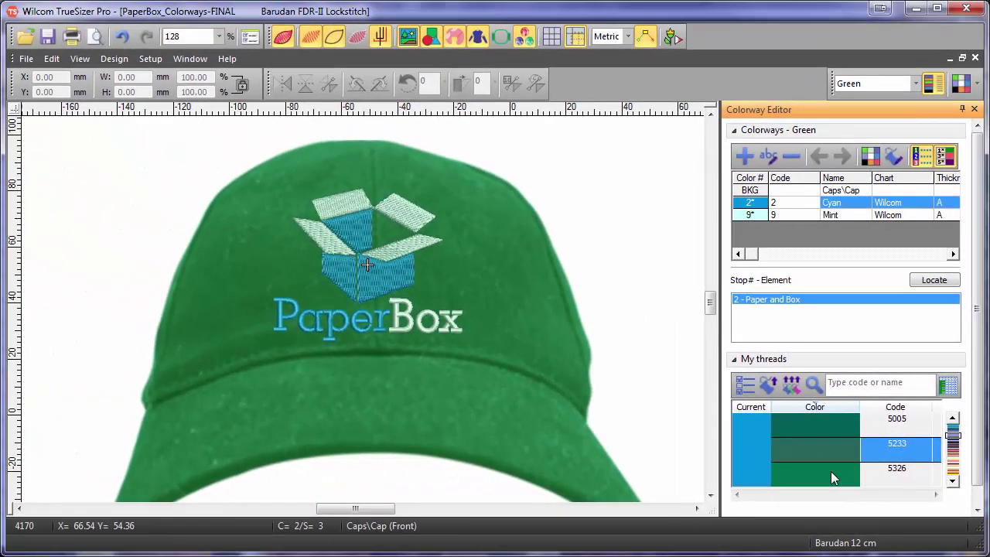
key("Return")
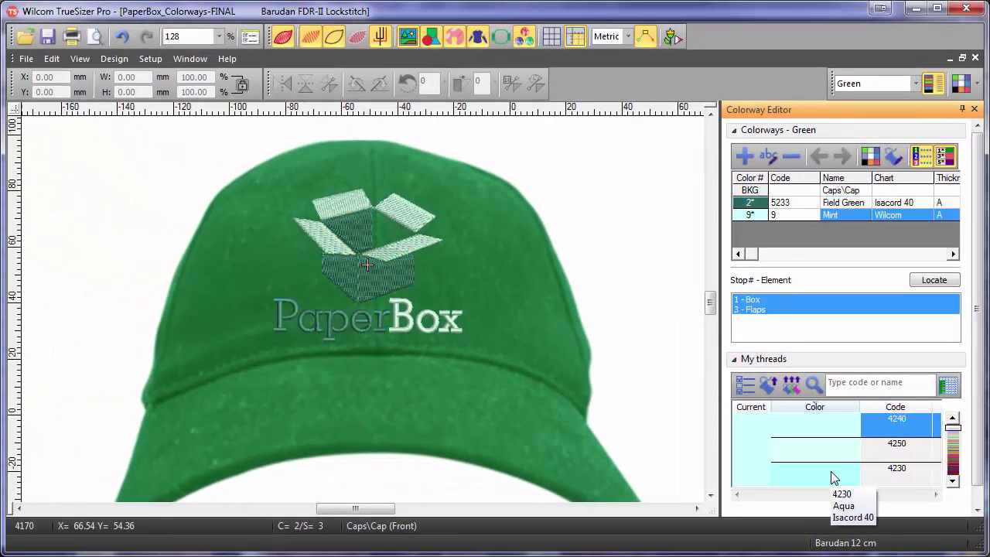
Preview the Purple cap and Red cap colorways from the colorway list.
left_click(916, 84)
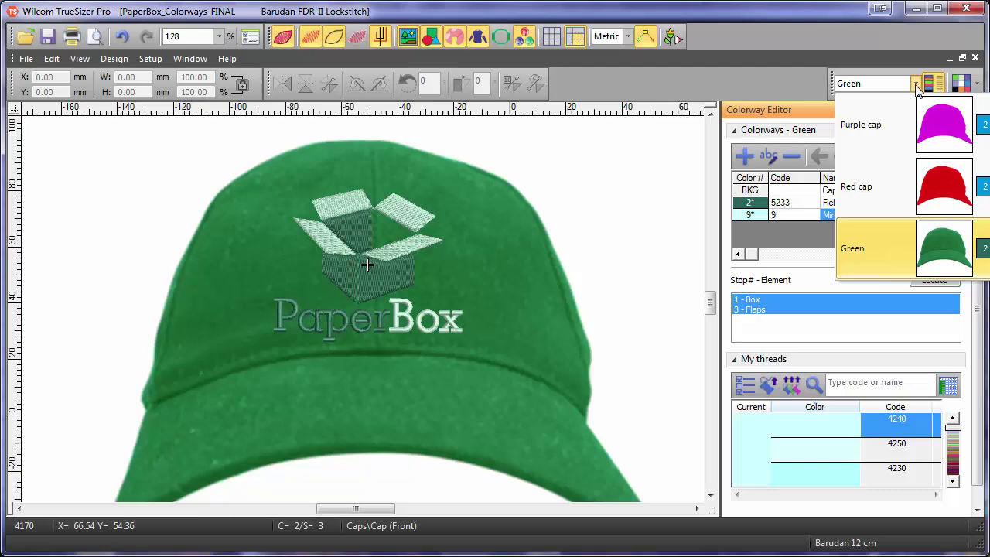
left_click(888, 124)
left_click(915, 84)
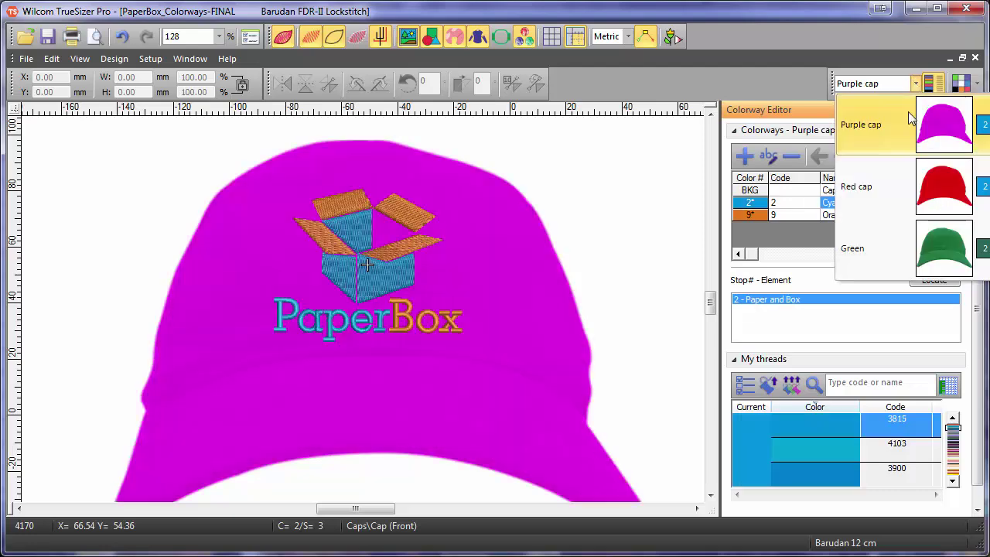
left_click(870, 189)
left_click(915, 83)
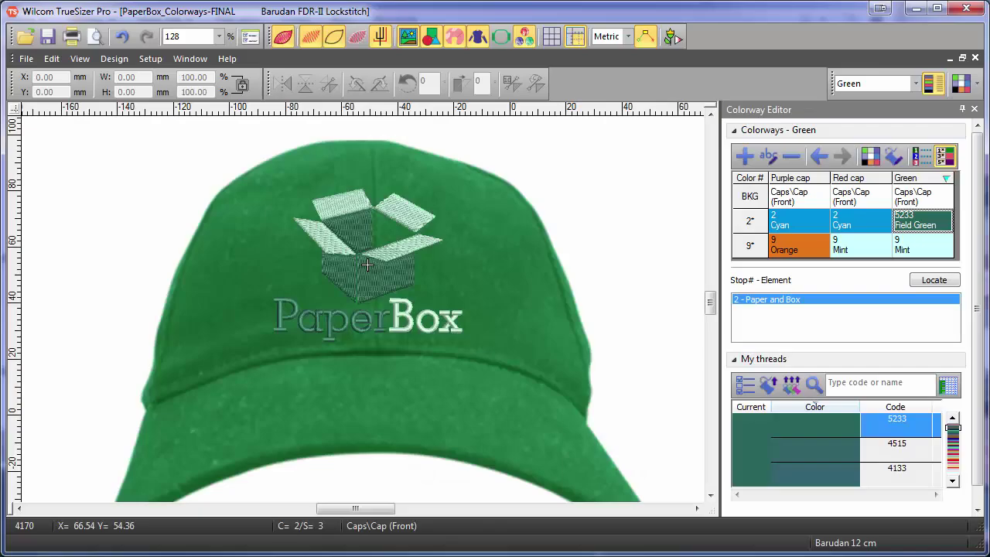
In the worksheet print options, turn Stop Sequence element names off and back on.
left_click(27, 59)
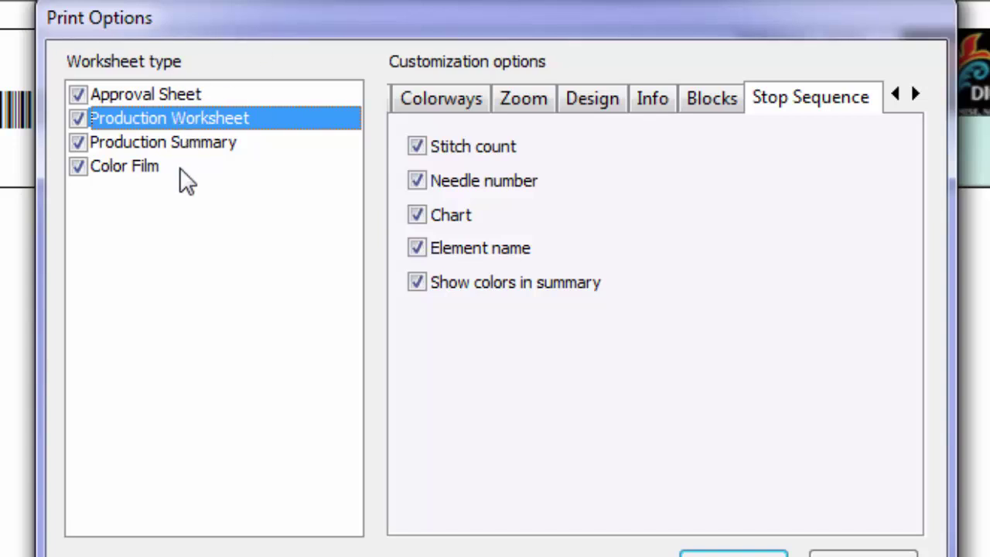
left_click(475, 248)
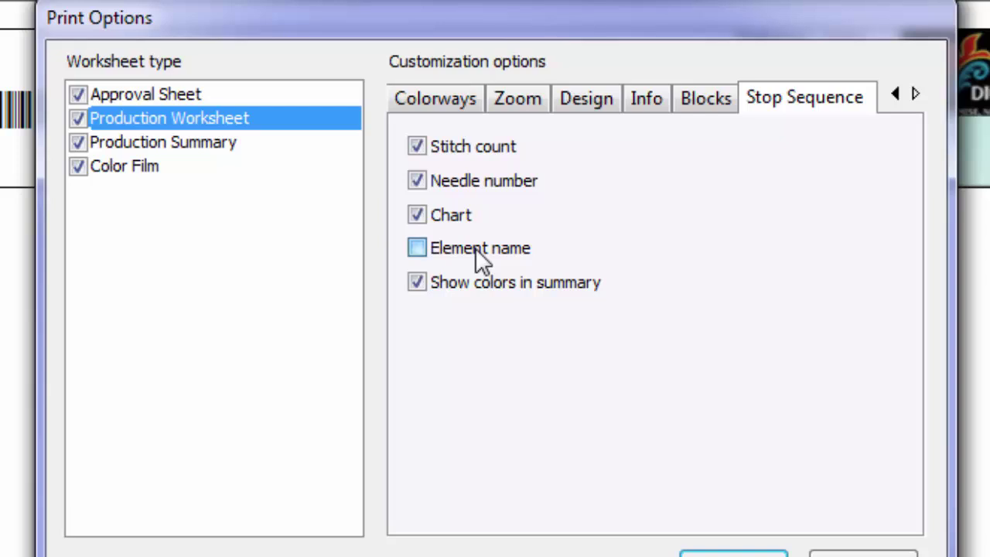
left_click(474, 247)
Show the Colorways tab of the worksheet Print Options.
left_click(460, 98)
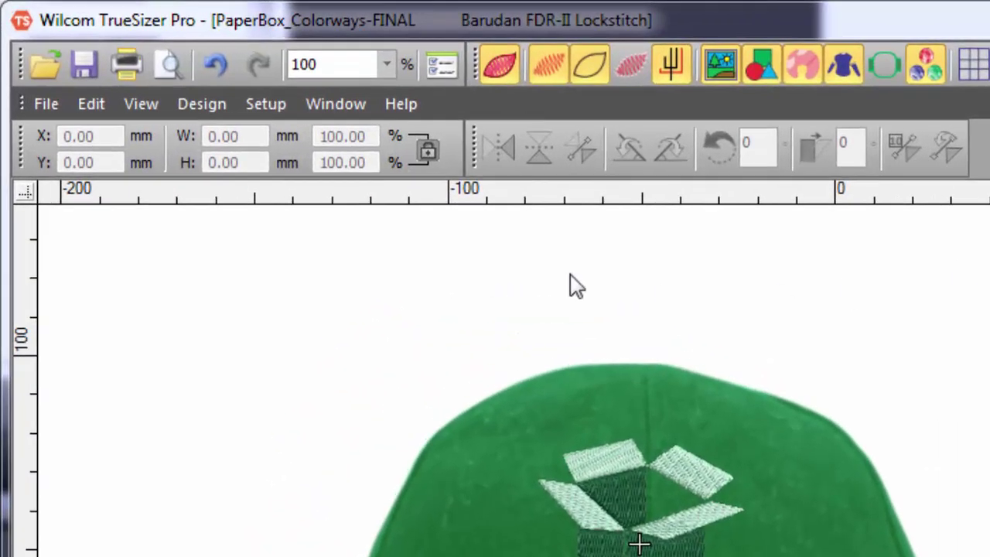
Email the design, then capture it as an original-size PNG and attach it to the message.
left_click(49, 106)
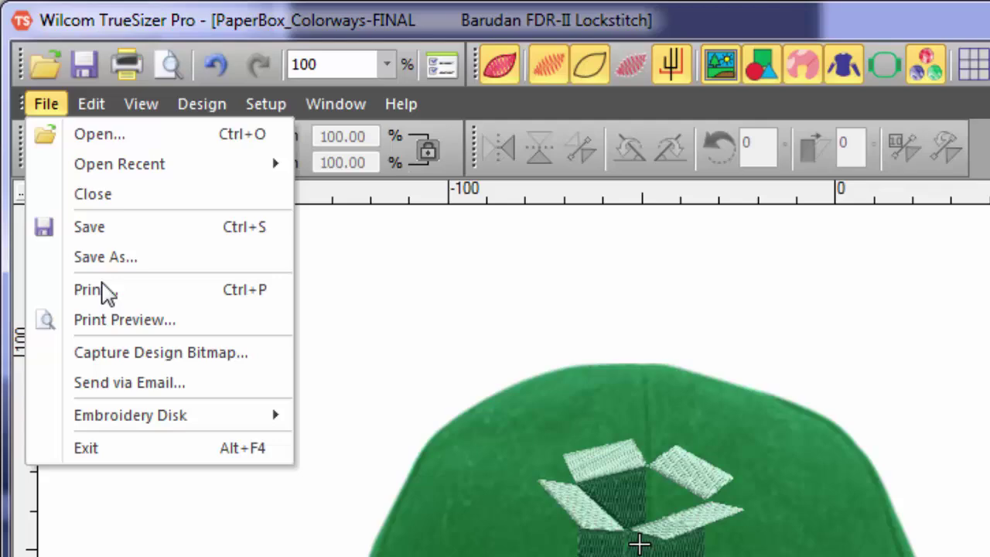
left_click(139, 383)
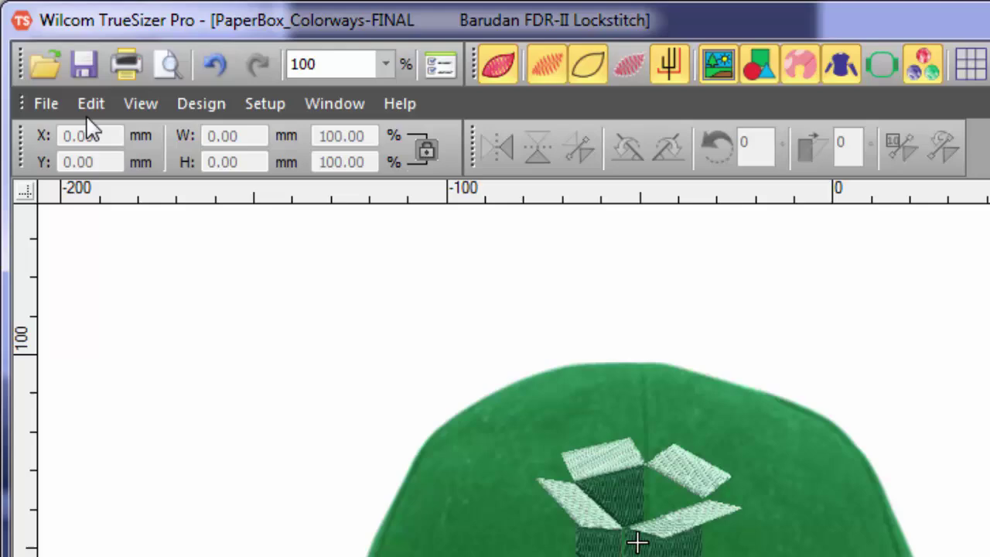
left_click(43, 108)
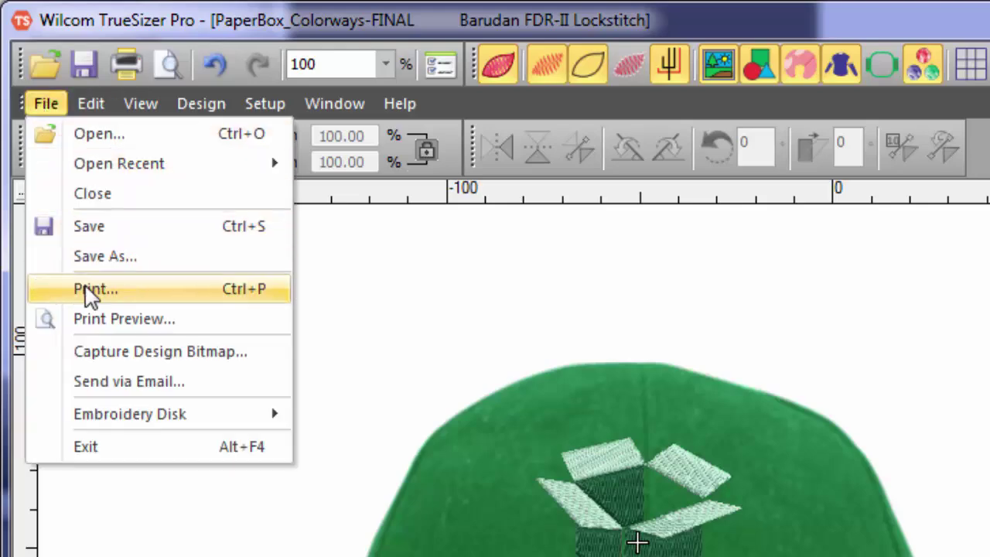
left_click(111, 357)
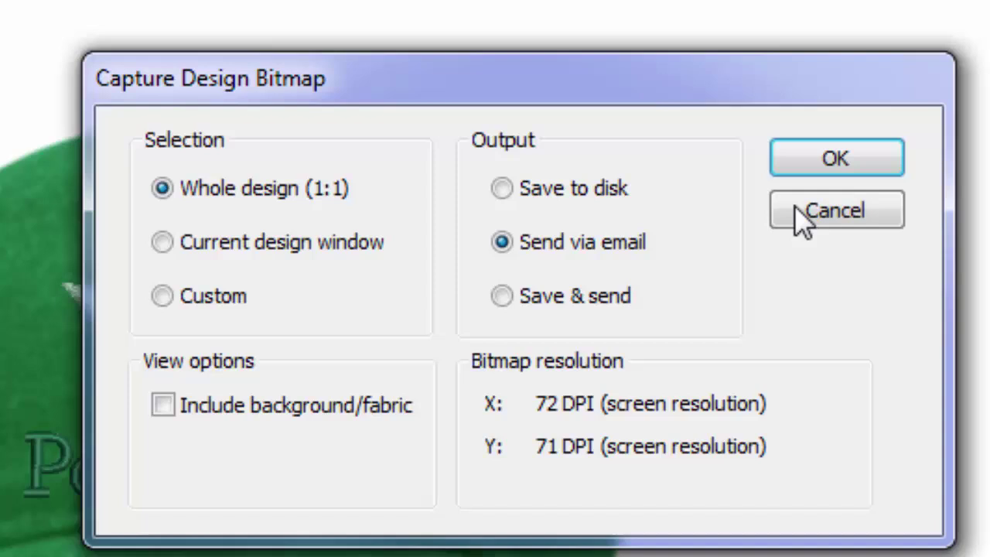
left_click(858, 157)
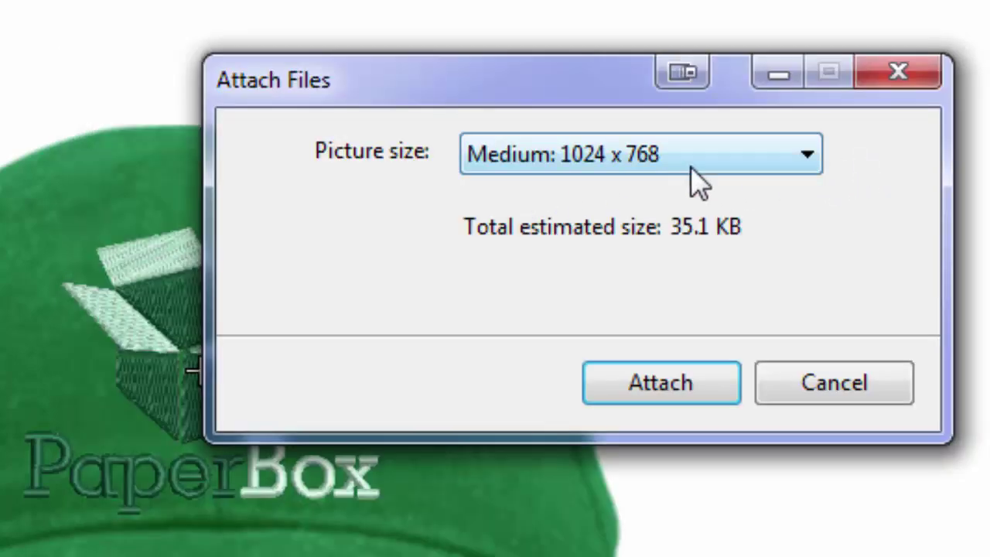
left_click(802, 157)
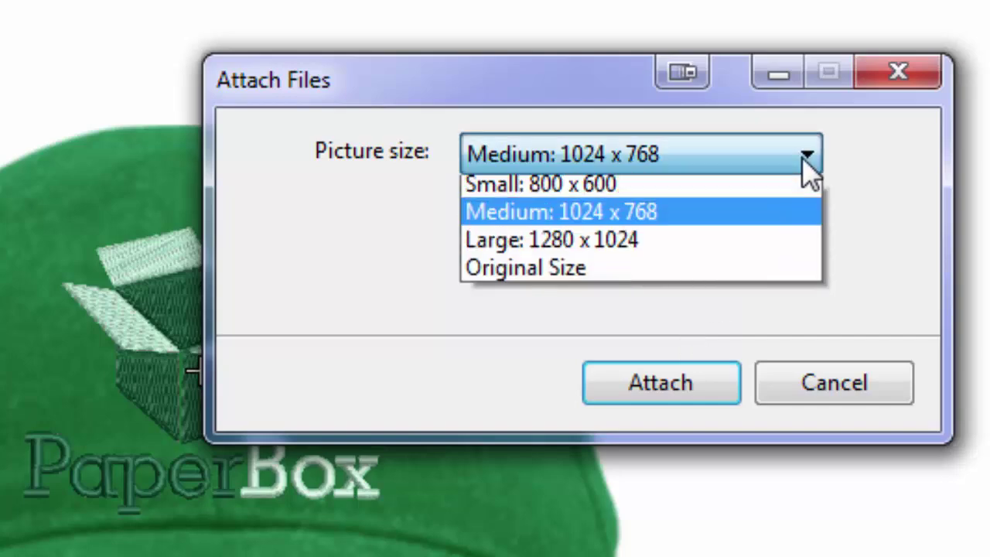
left_click(626, 310)
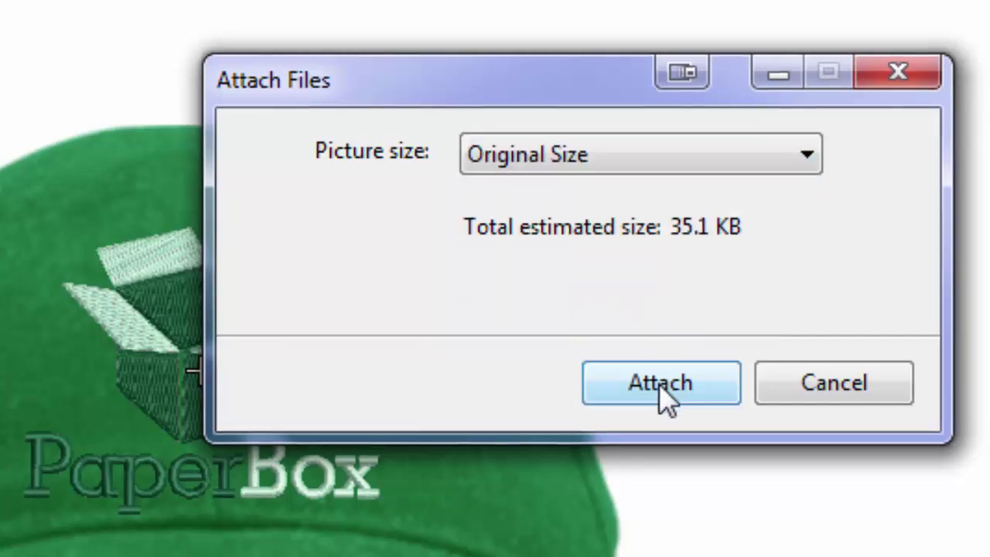
left_click(661, 386)
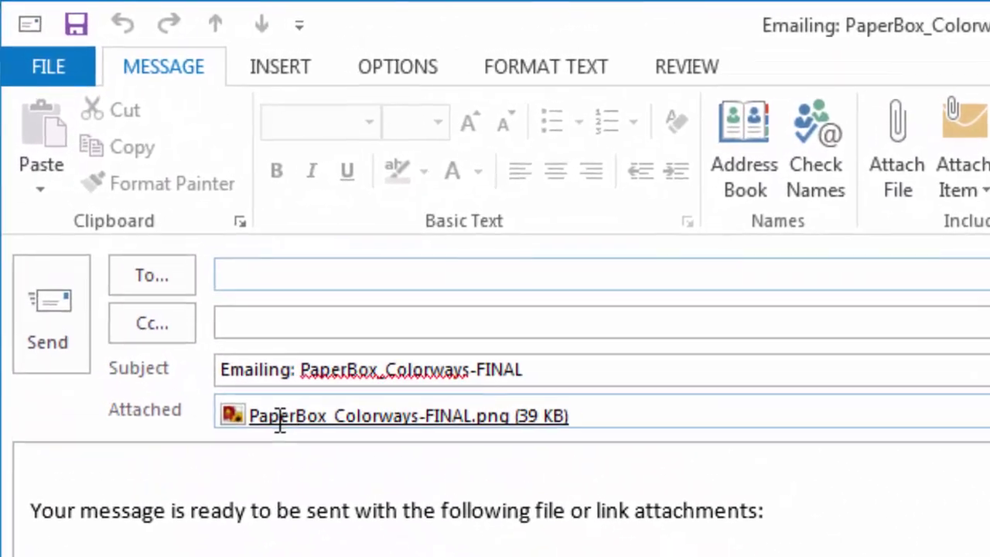
left_click(270, 422)
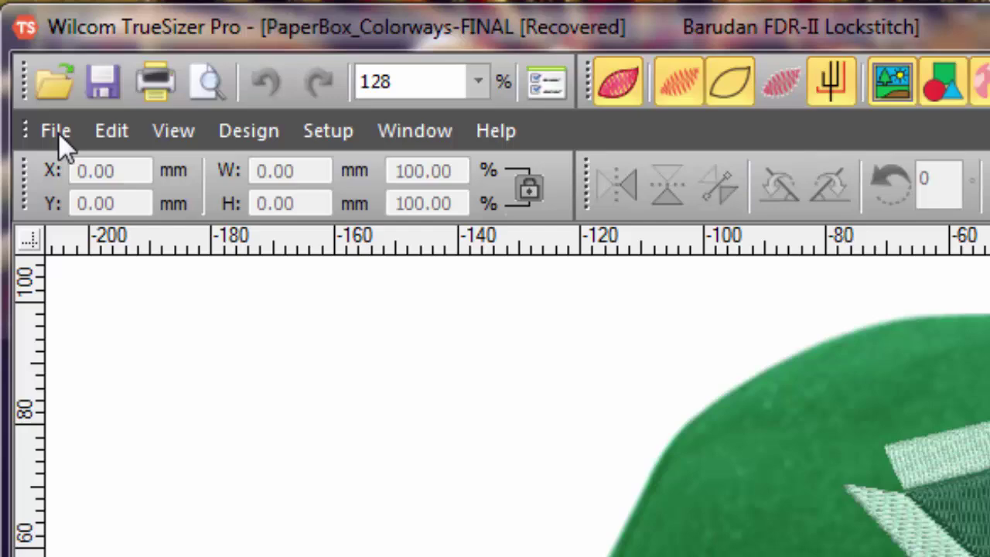
Open the worksheet Print dialog with PDFCreator as printer and 1 copy.
left_click(58, 132)
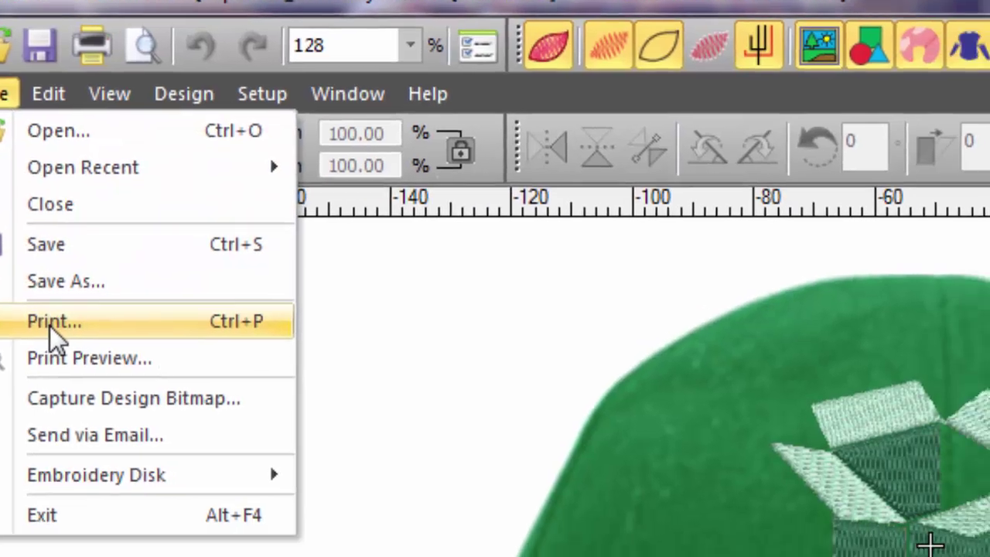
left_click(116, 364)
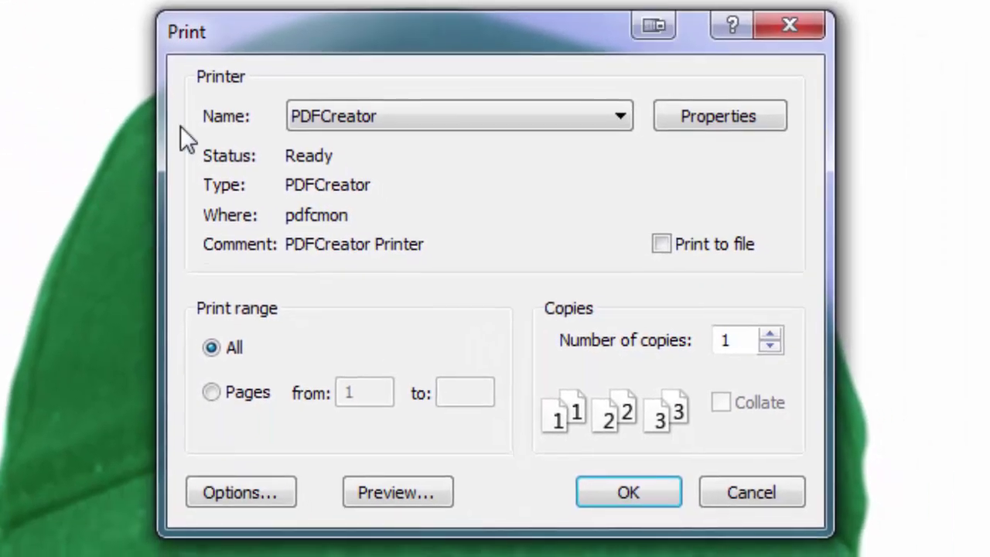